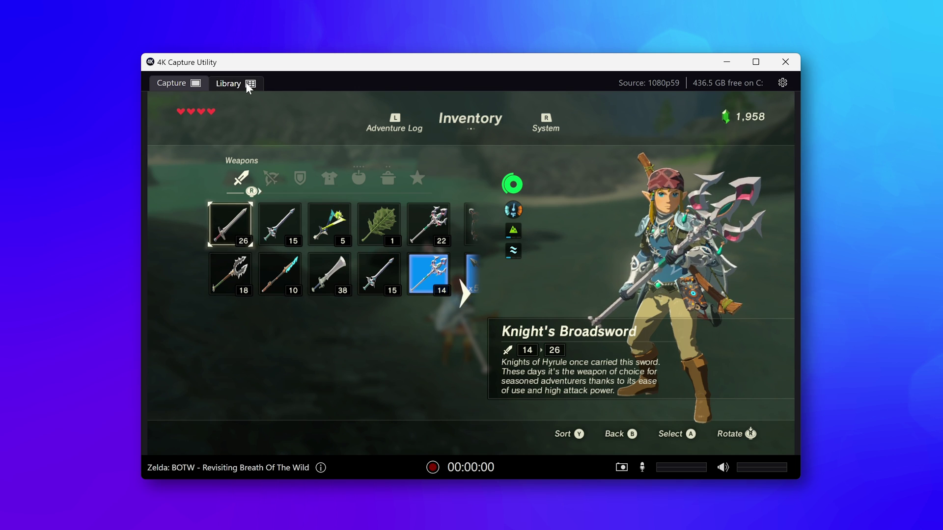
Step: Play the Revisiting Breath Of The Wild recording from the Library, then close the player
left_click(229, 84)
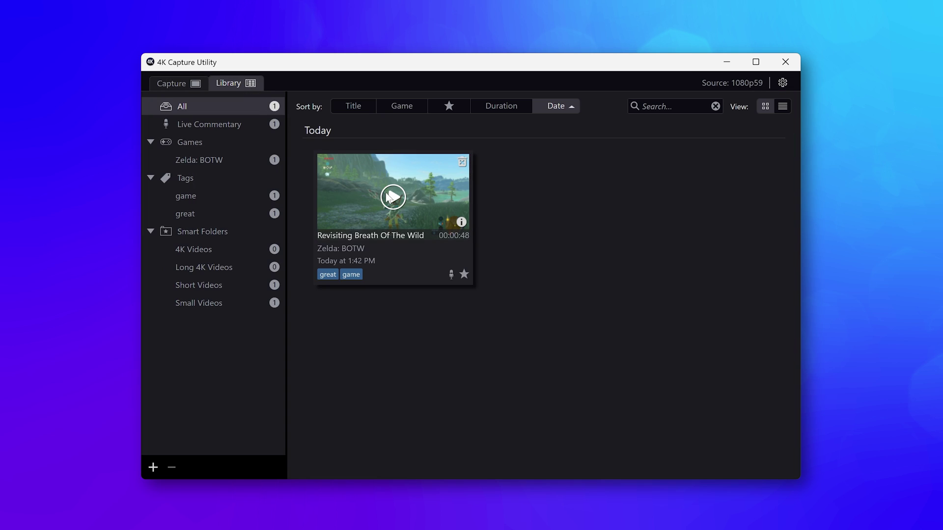
left_click(392, 196)
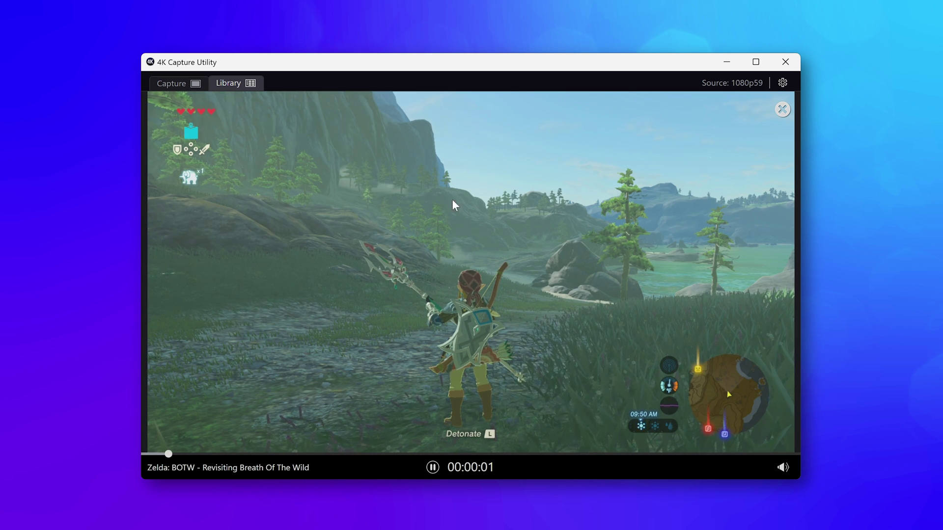
key("Escape")
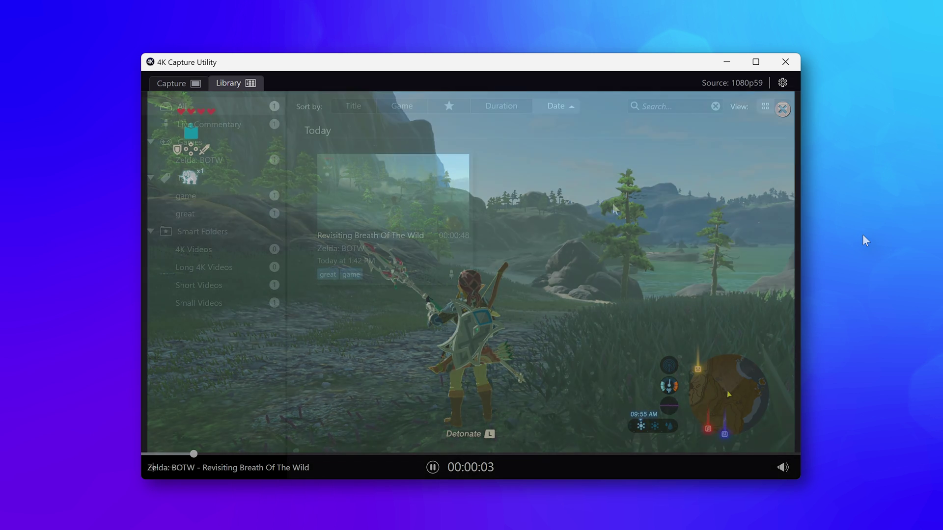
Step: Show the recording's files in File Explorer and open the utility's Preferences
right_click(446, 180)
left_click(502, 189)
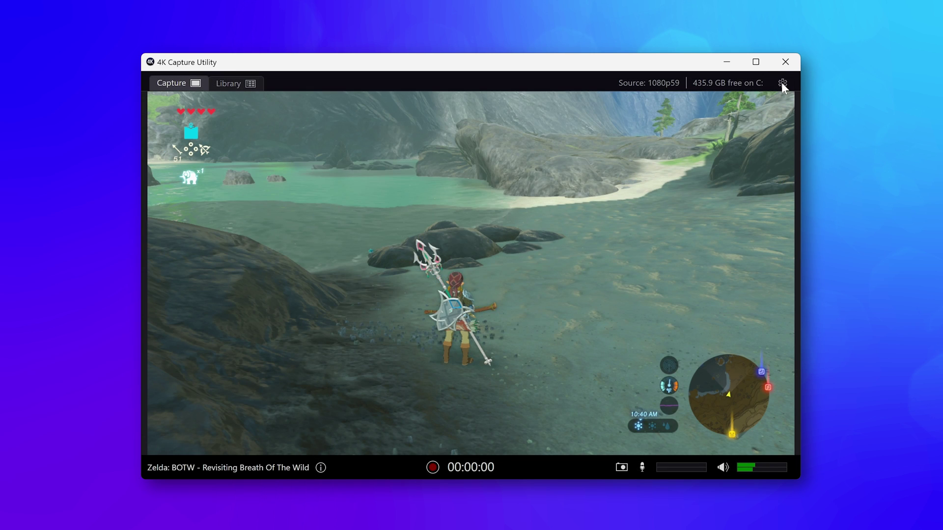
left_click(782, 83)
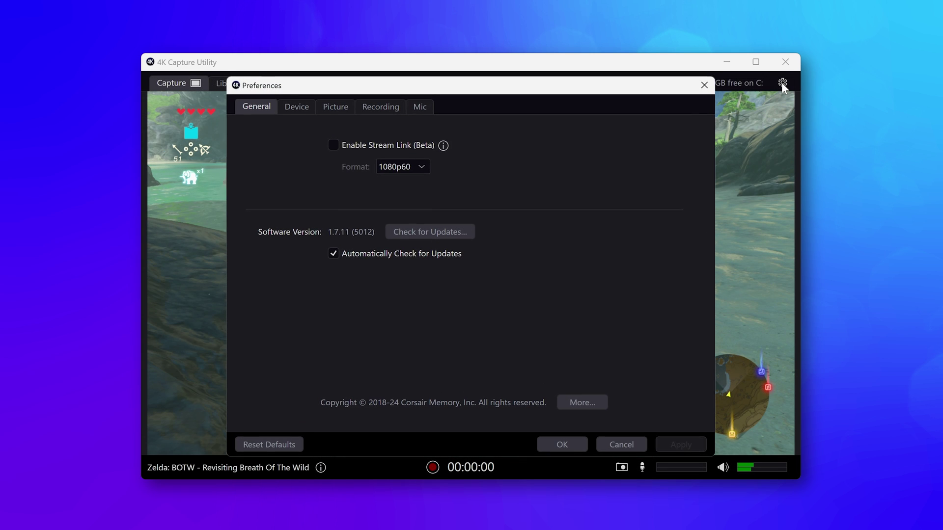
Step: Switch the Preferences dialog to its Recording settings page
left_click(381, 109)
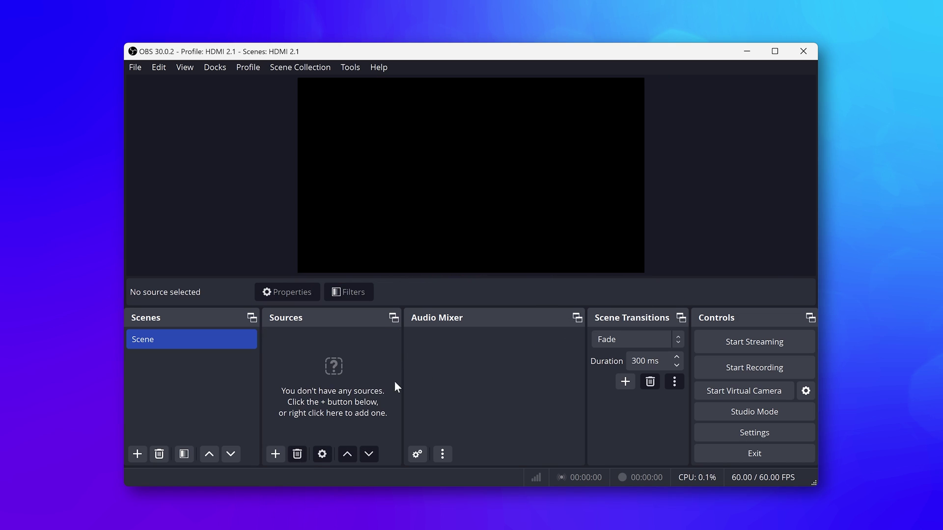
Step: Add a Video Capture Device source named 4K X using the Elgato 4K X device
left_click(277, 453)
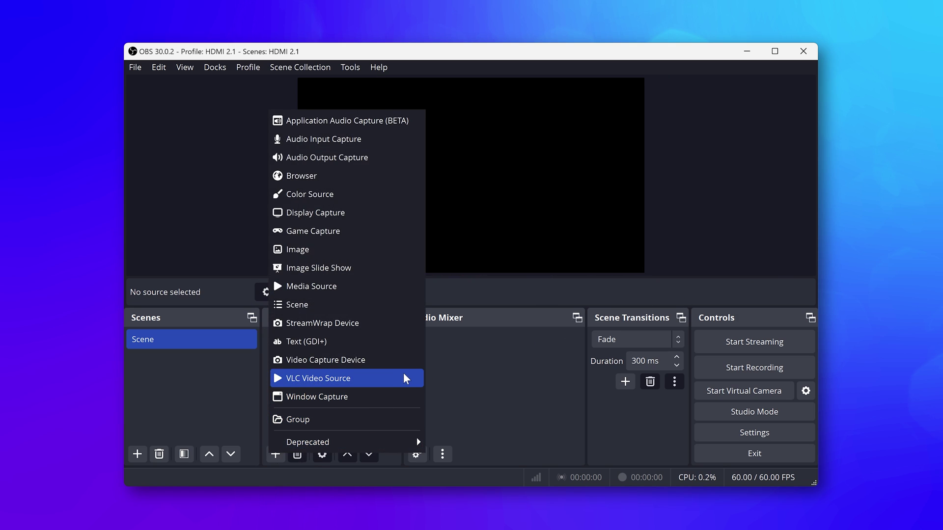
left_click(392, 360)
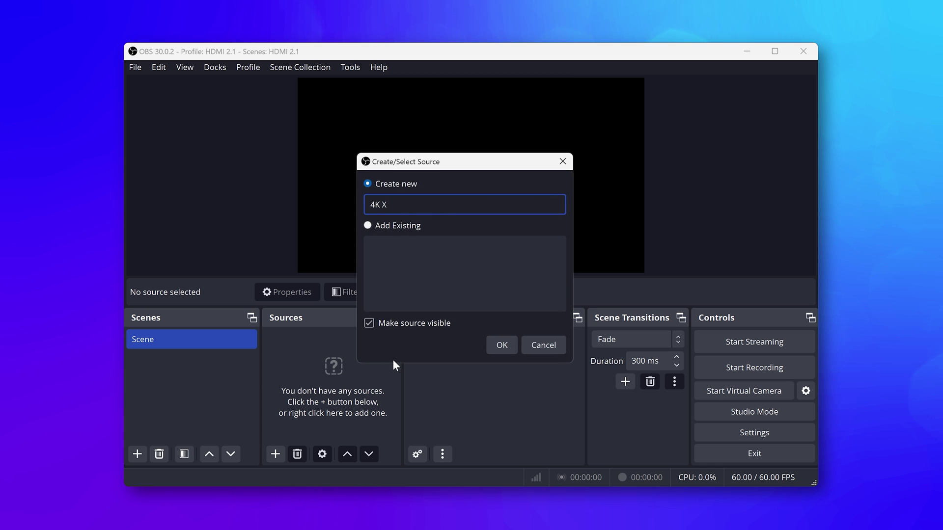
left_click(495, 345)
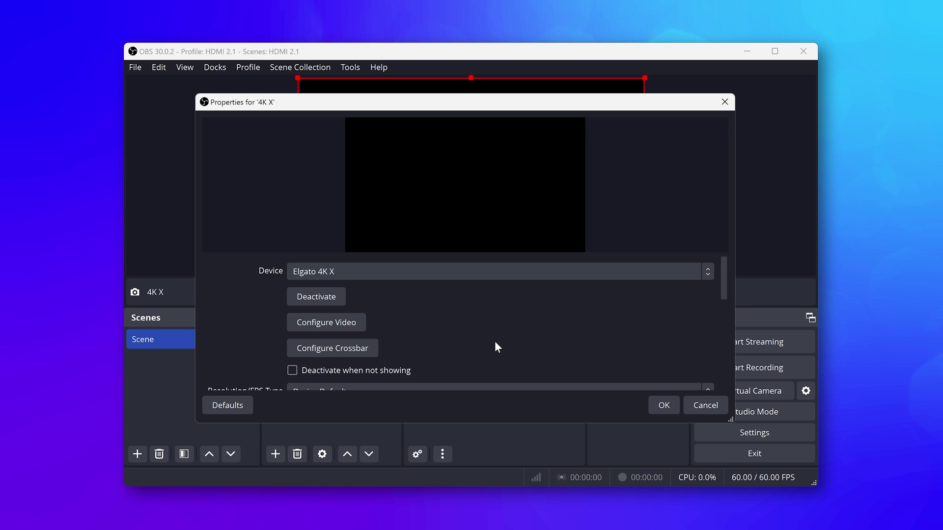
left_click(568, 278)
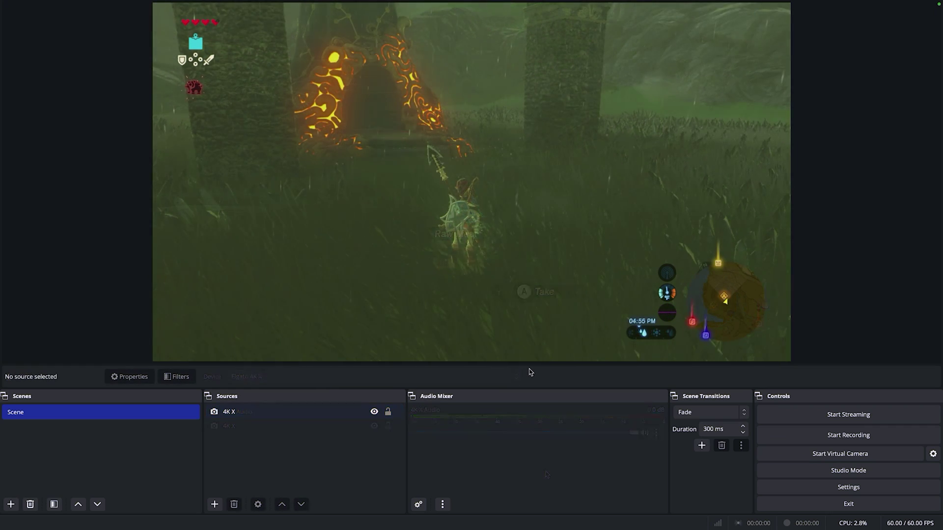
Step: Add an Audio Input Capture source named 4K X Audio with Elgato 4K X as its device
left_click(214, 504)
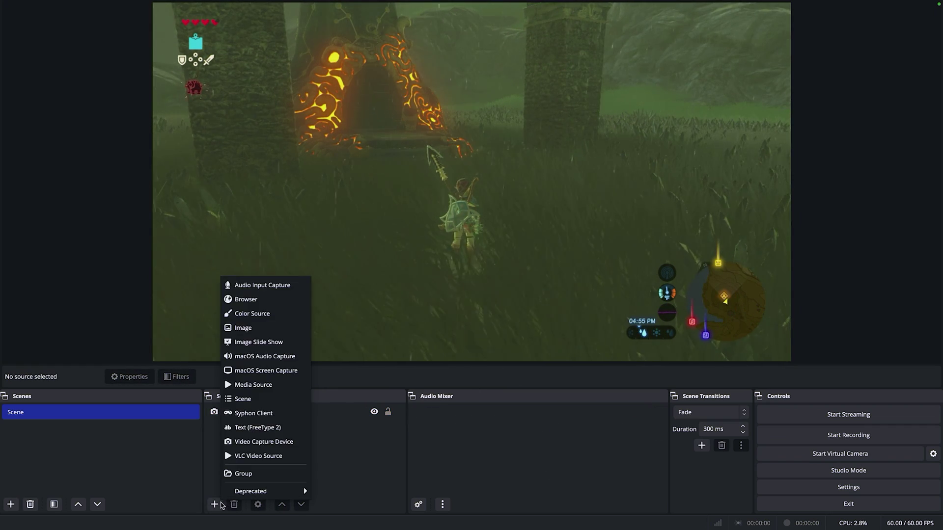
left_click(263, 289)
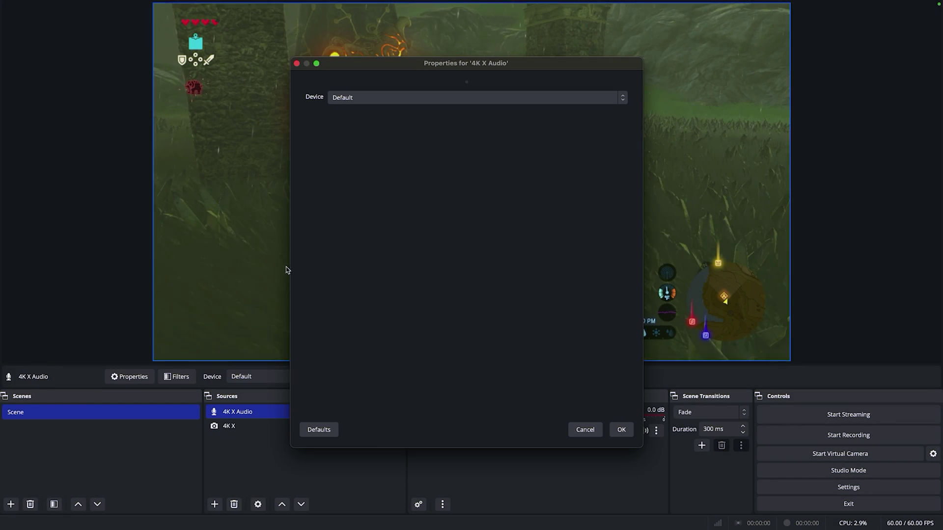
left_click(394, 97)
left_click(391, 108)
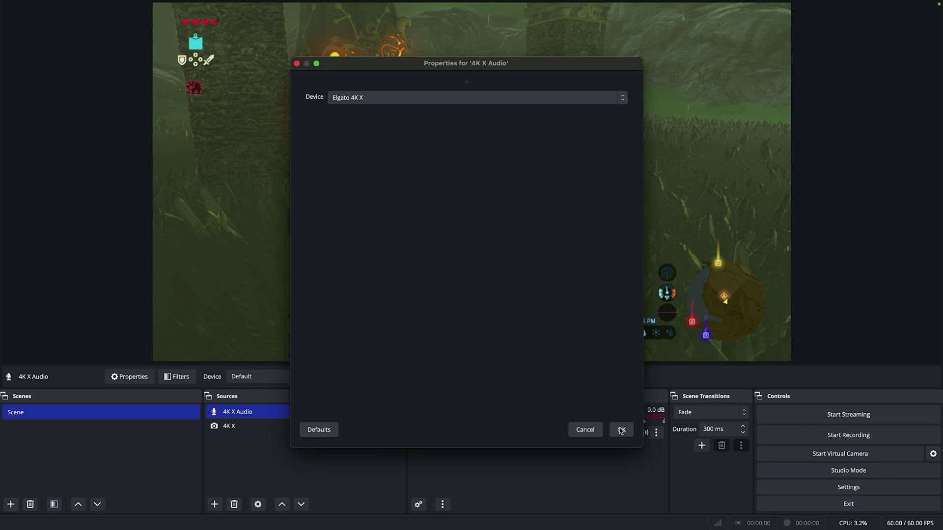
left_click(621, 430)
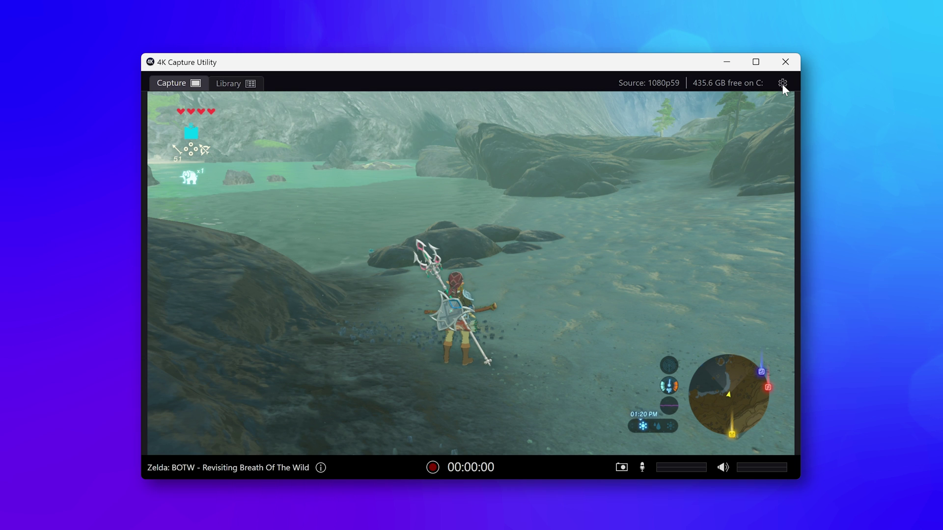
Step: Set Audio Input to Analog Audio on the Device page, save with OK, and close the app
left_click(782, 83)
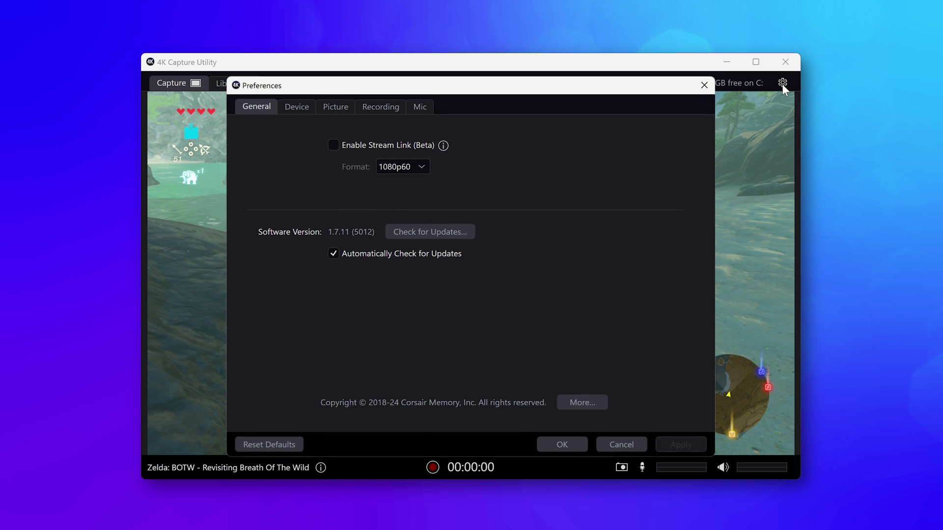
left_click(288, 108)
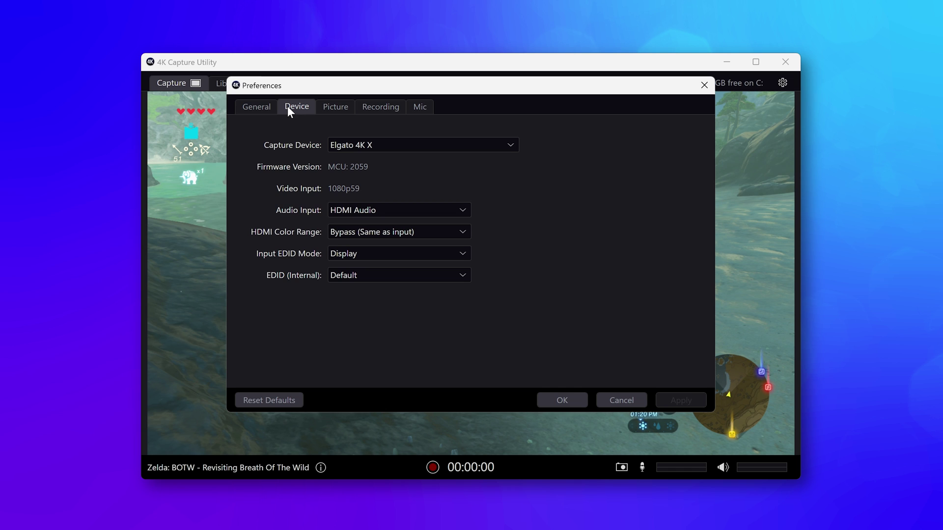
left_click(434, 206)
left_click(429, 234)
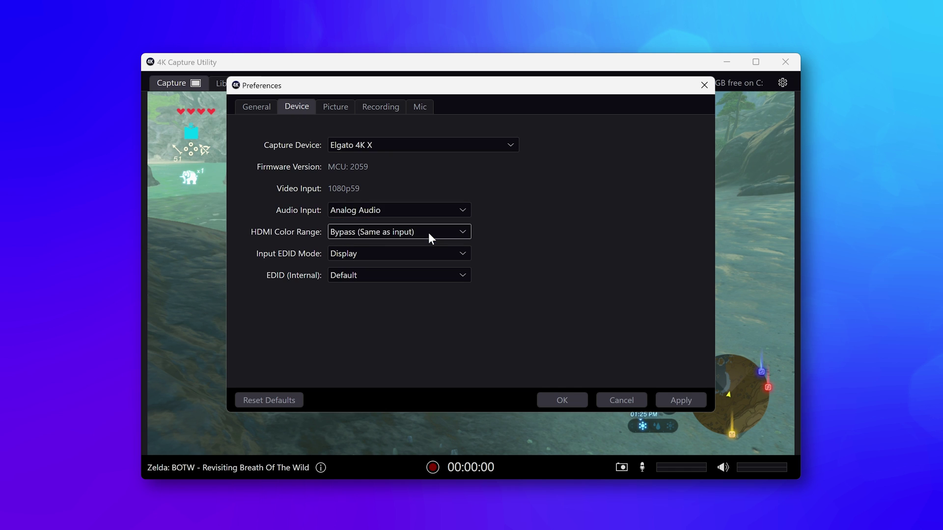
left_click(563, 399)
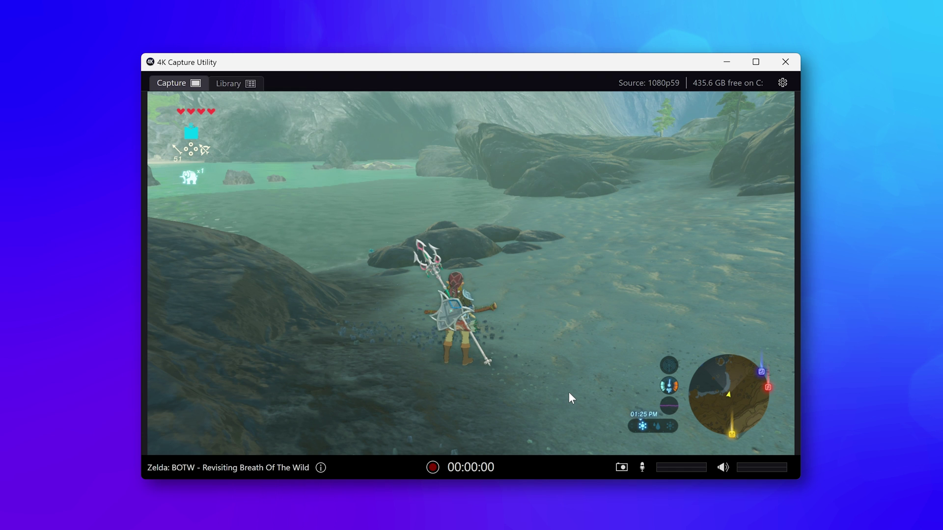
left_click(784, 64)
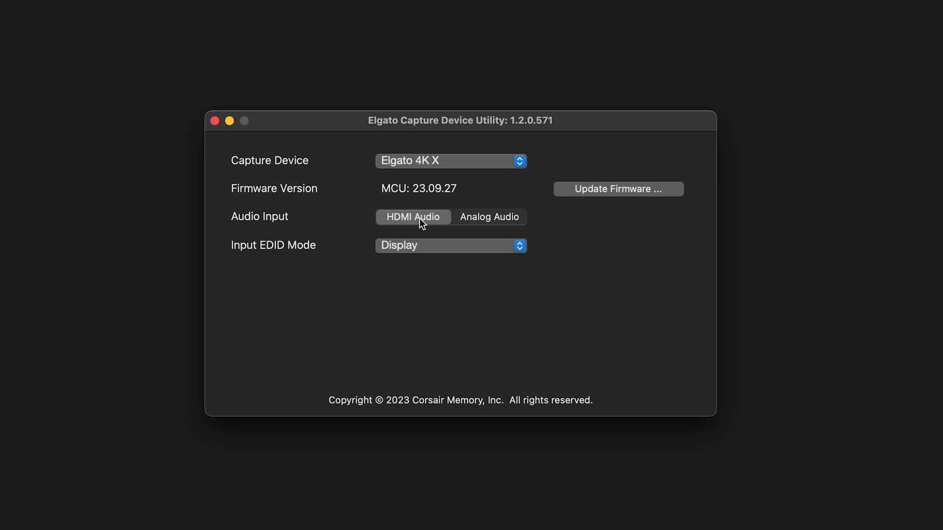
Step: Choose Analog Audio as the 4K X audio input and close the Capture Device Utility
left_click(489, 219)
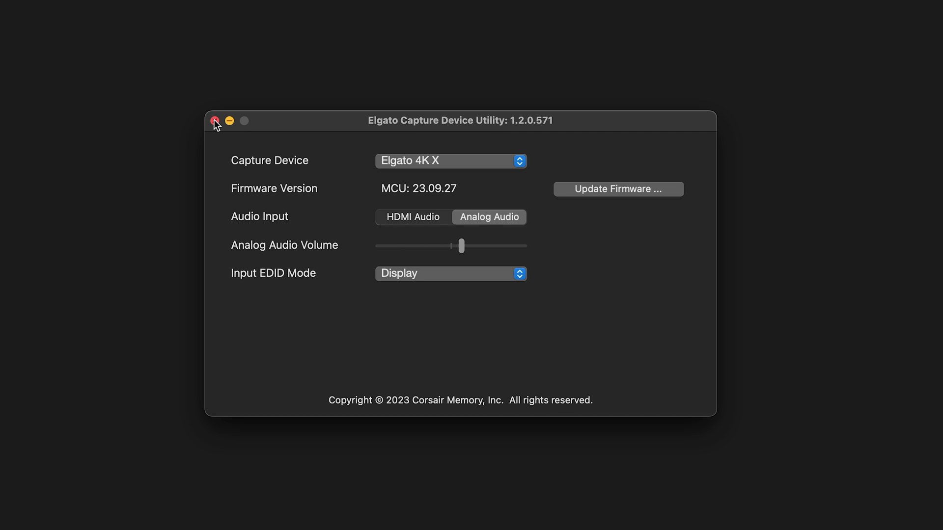
left_click(214, 121)
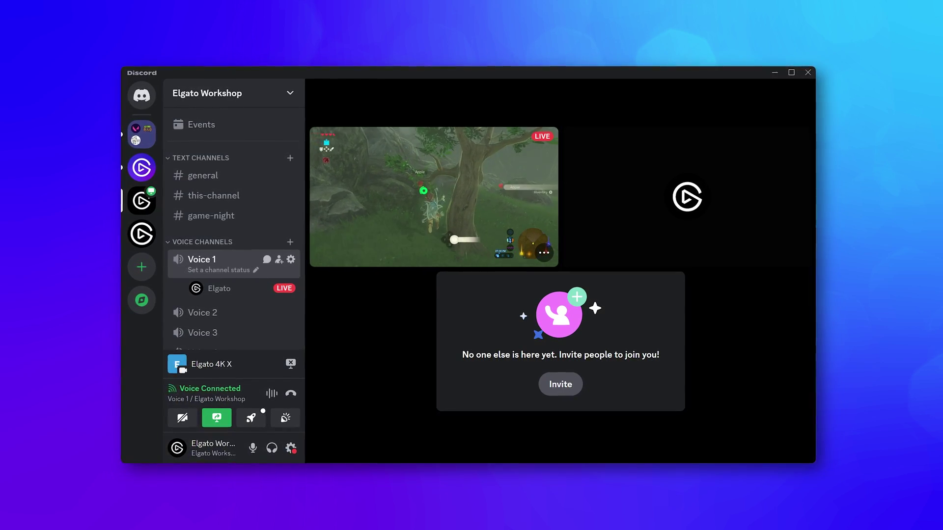
Step: Restart the Voice 1 share using Elgato 4K X as both capture device and audio source
left_click(559, 425)
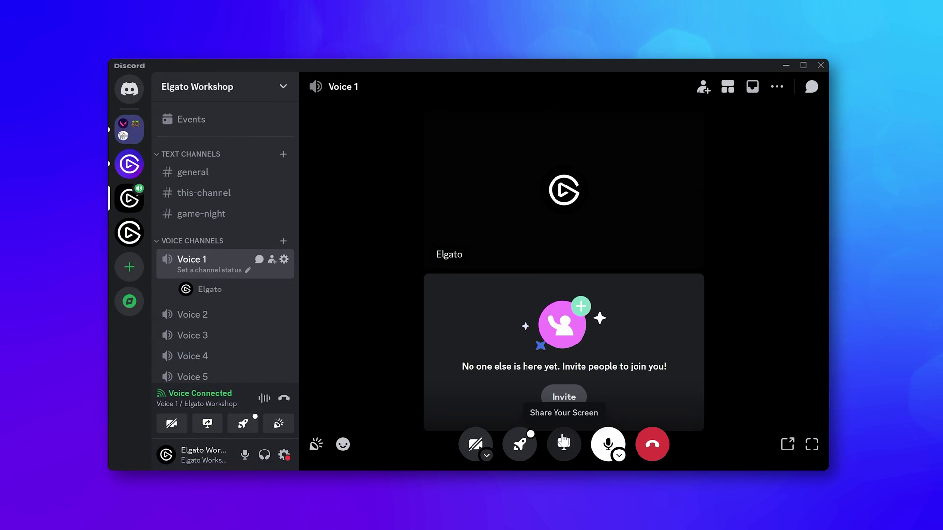
left_click(563, 441)
left_click(464, 196)
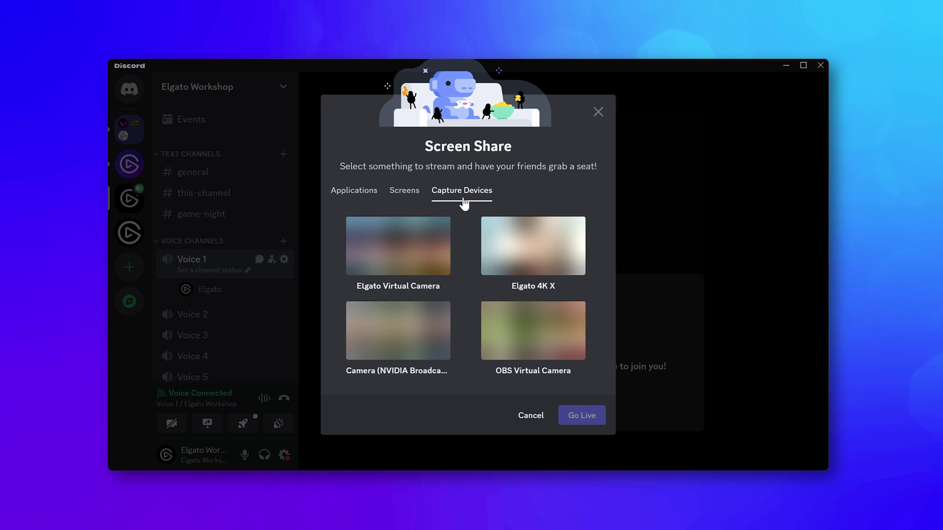
left_click(552, 249)
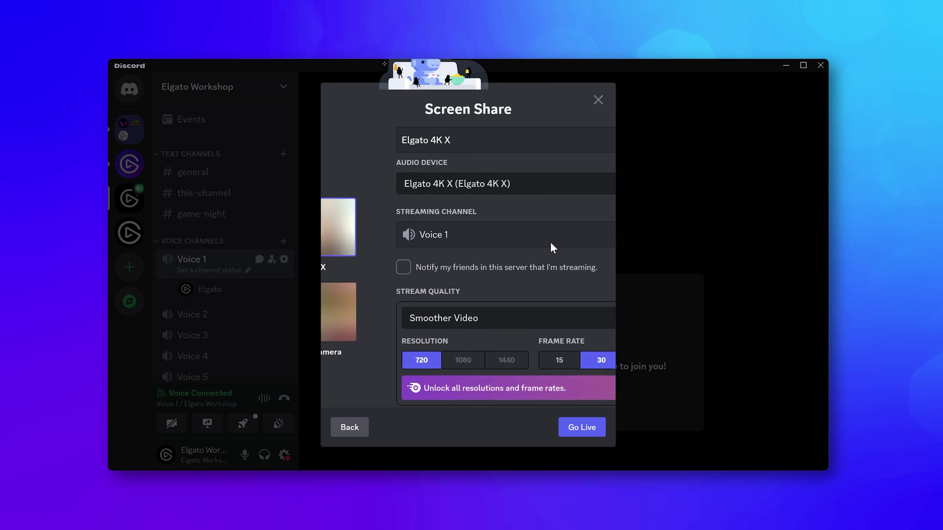
left_click(526, 180)
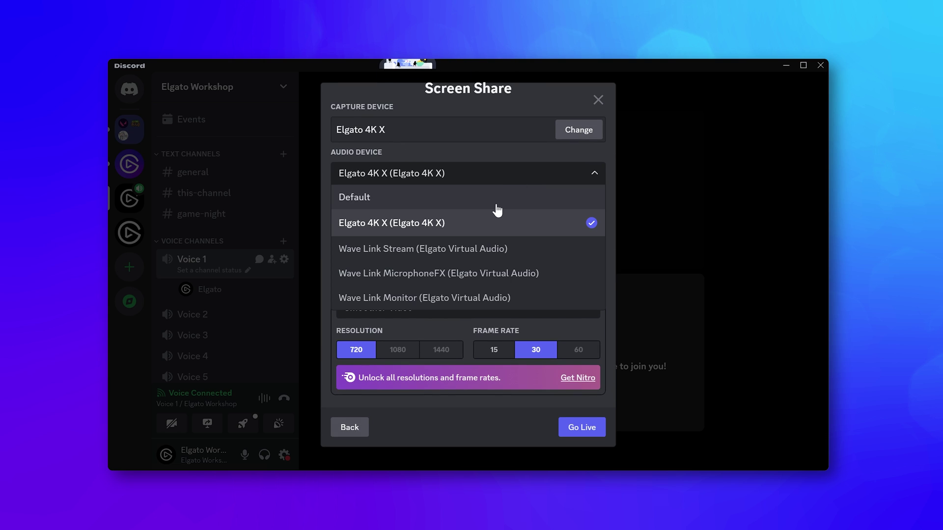
left_click(477, 223)
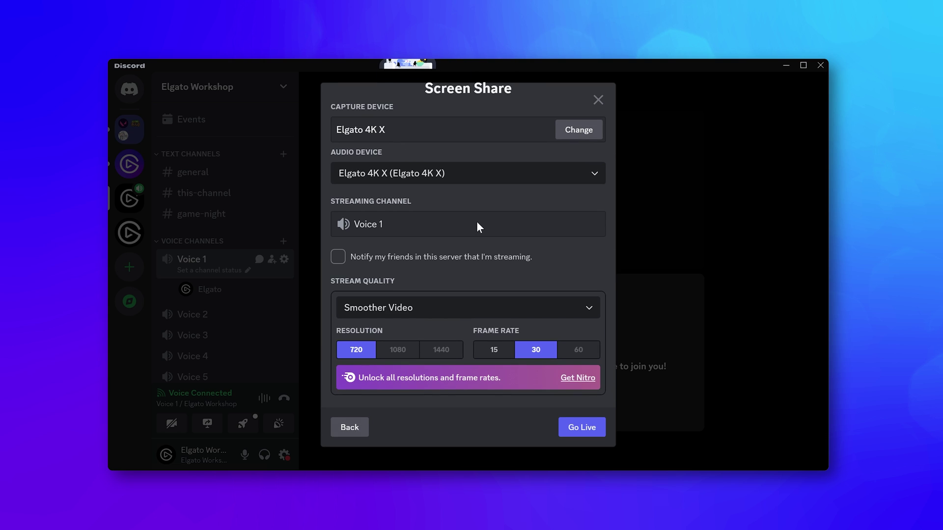
left_click(584, 428)
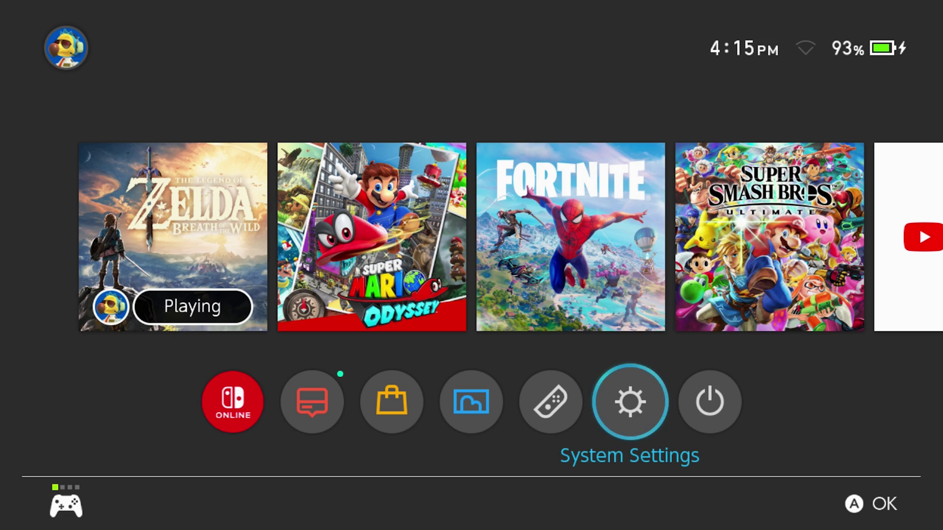
Step: In TV Settings, choose 1080p TV Resolution and switch Match TV Power State Off
key("Return")
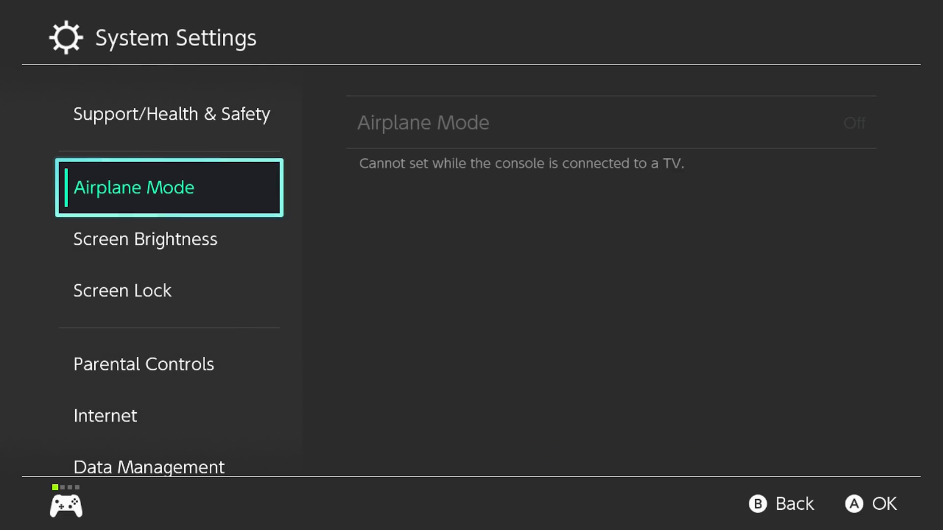
key("Down")
key("Down")
key("Down")
key("Down")
key("Down")
key("Down")
key("Down")
key("Down")
key("Down")
key("Down")
key("Down")
key("Down")
key("Down")
key("Down")
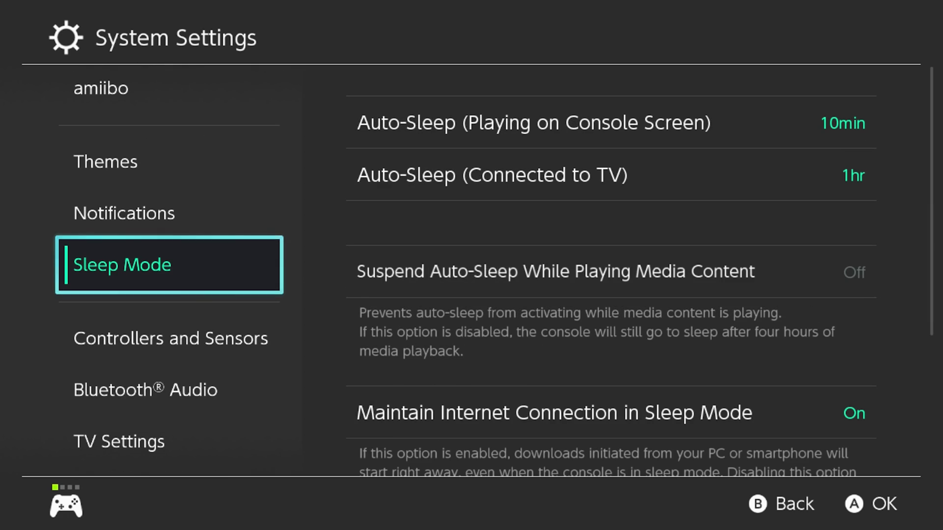
key("Right")
key("Return")
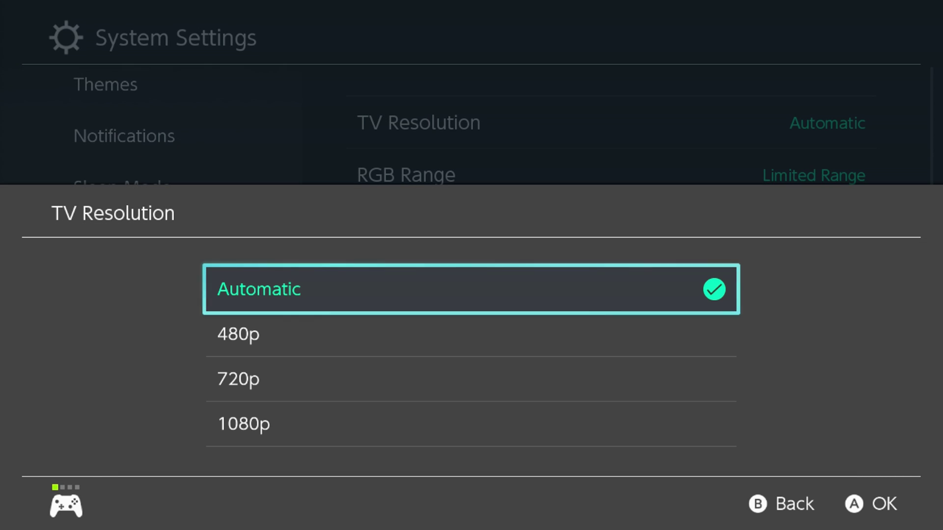
key("Down")
key("Down")
key("Down")
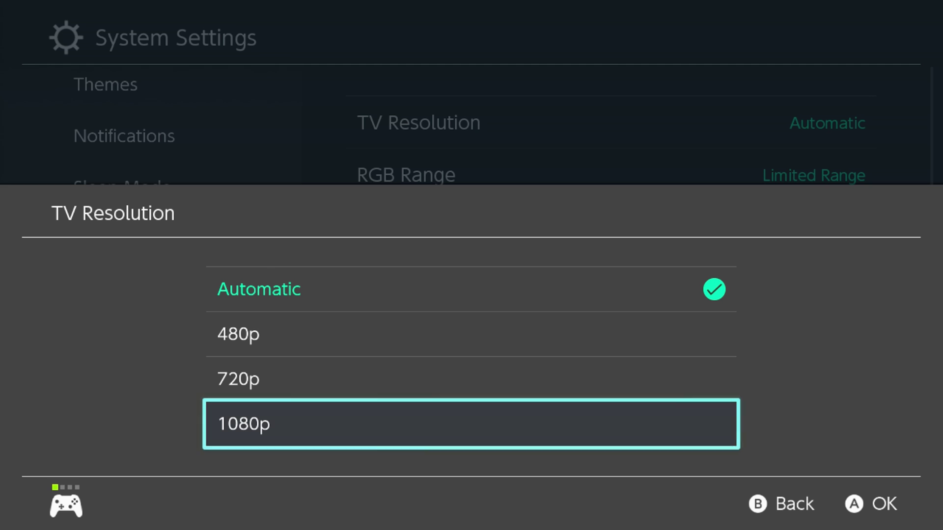
key("Return")
key("Down")
key("Down")
key("Down")
key("Down")
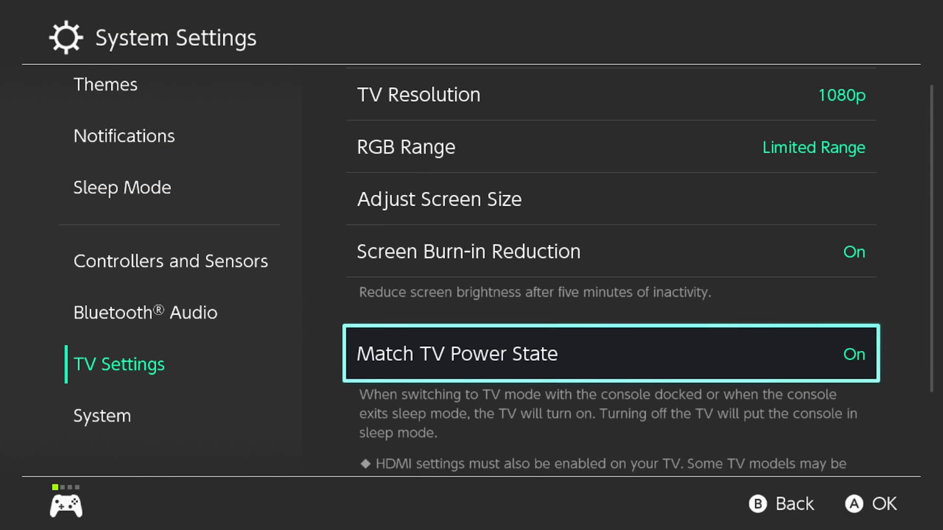
key("Return")
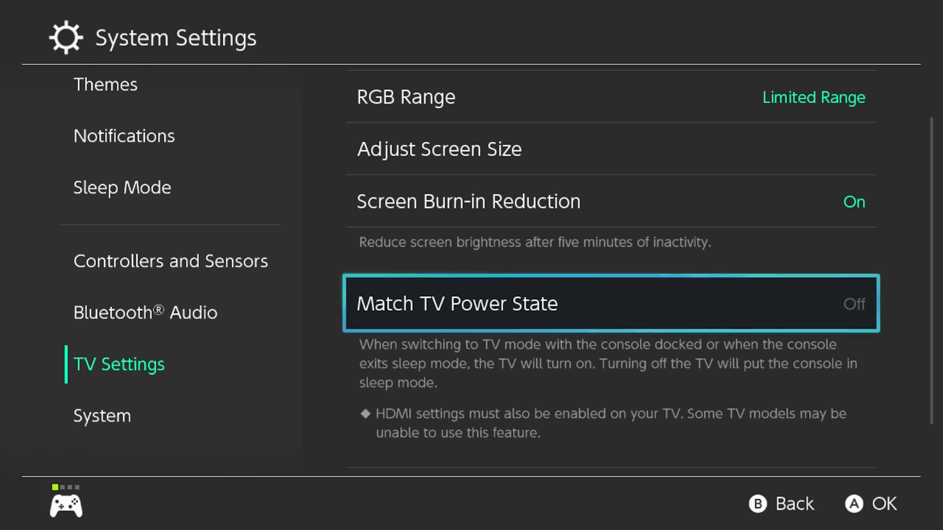